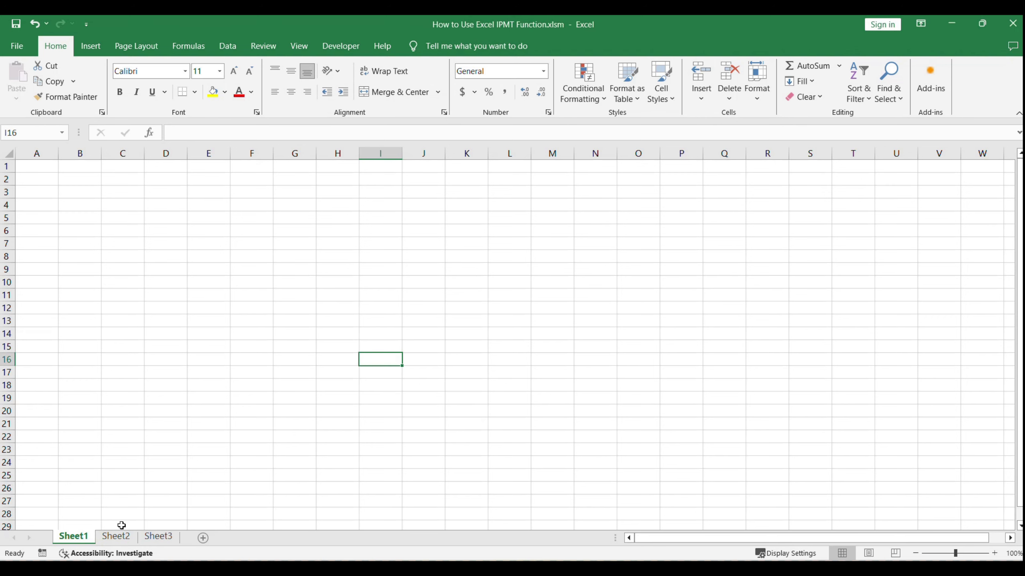
- Go to Sheet2 with the loan inputs and IPMT syntax note, then select empty cell G18
left_click(115, 536)
left_click(413, 387)
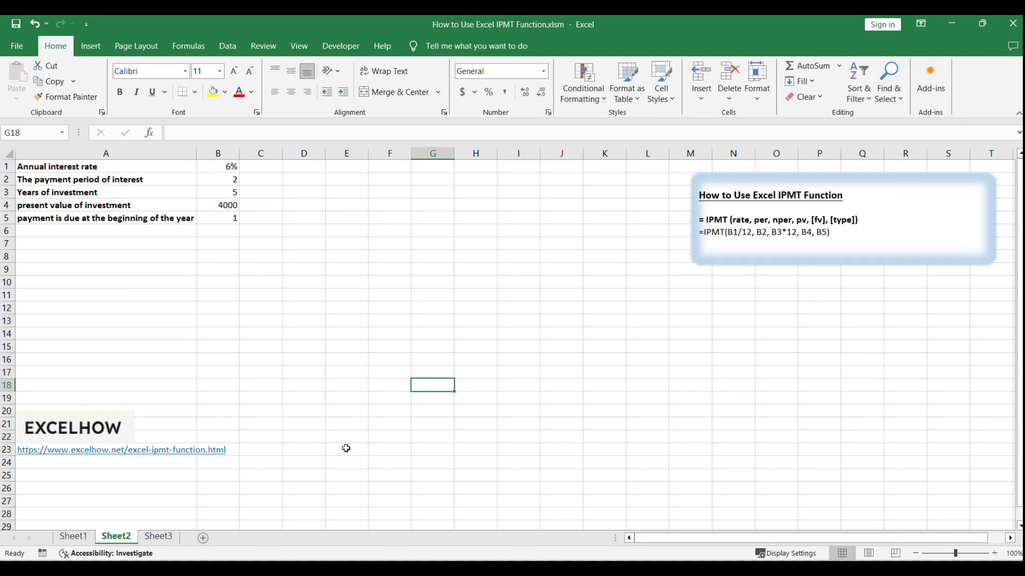
left_click(350, 411)
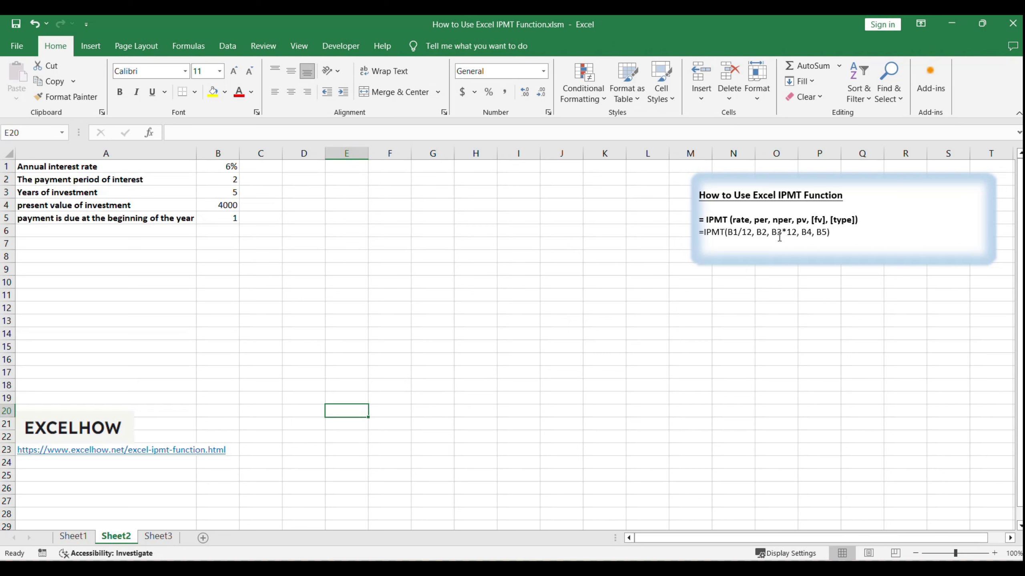
left_click(796, 218)
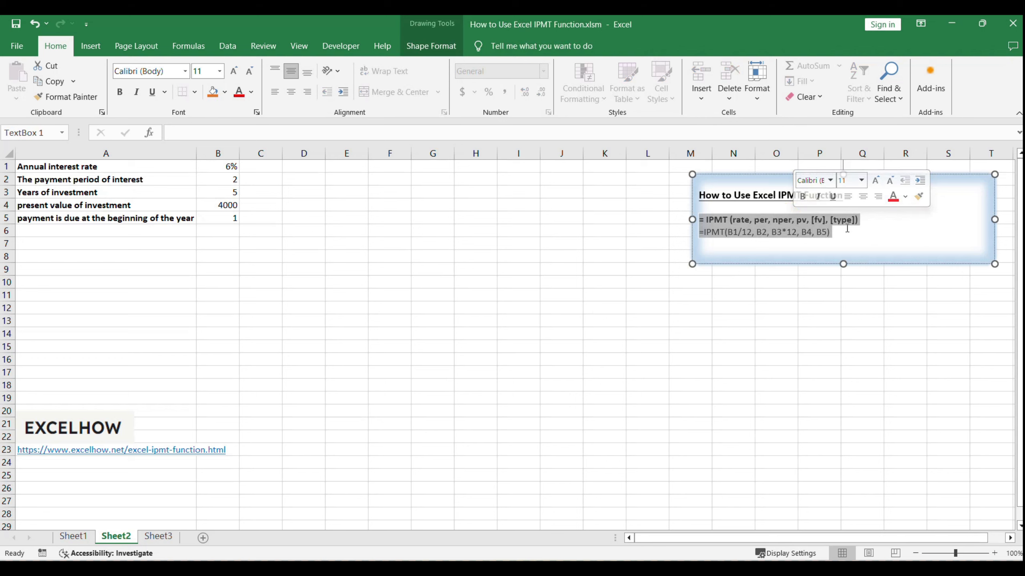
left_click_drag(858, 220, 724, 219)
left_click(874, 237)
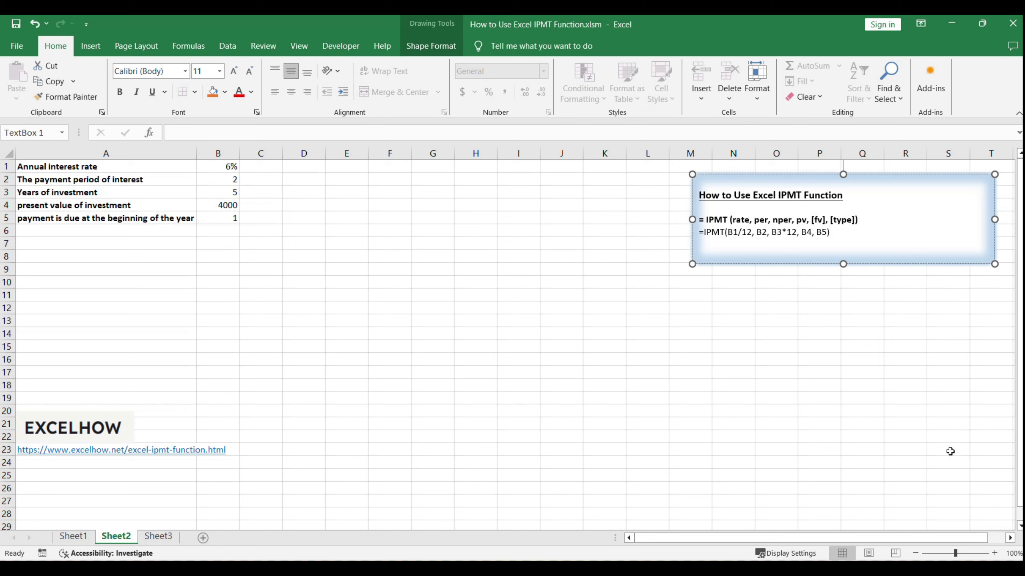
double_click(784, 220)
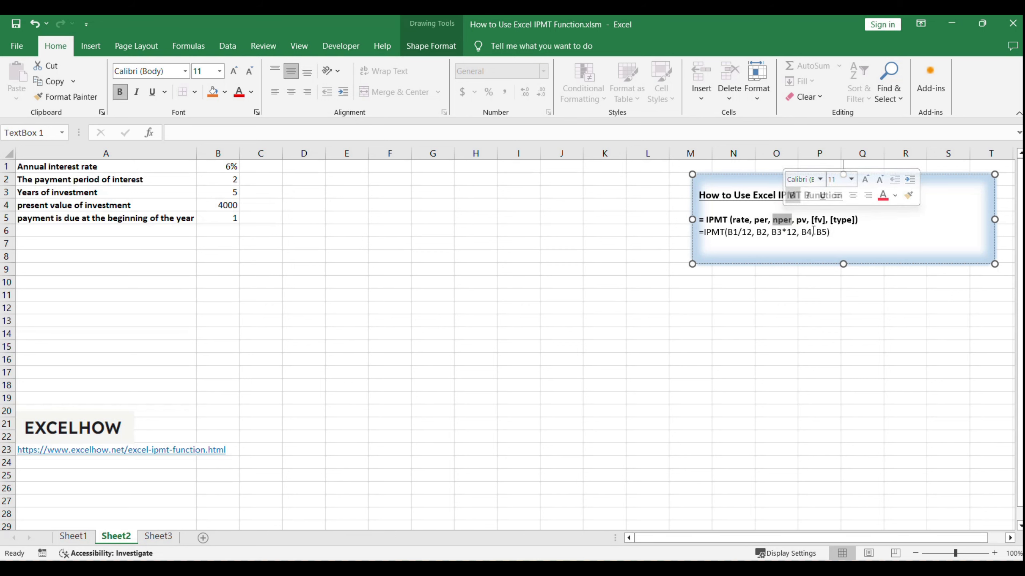
double_click(801, 220)
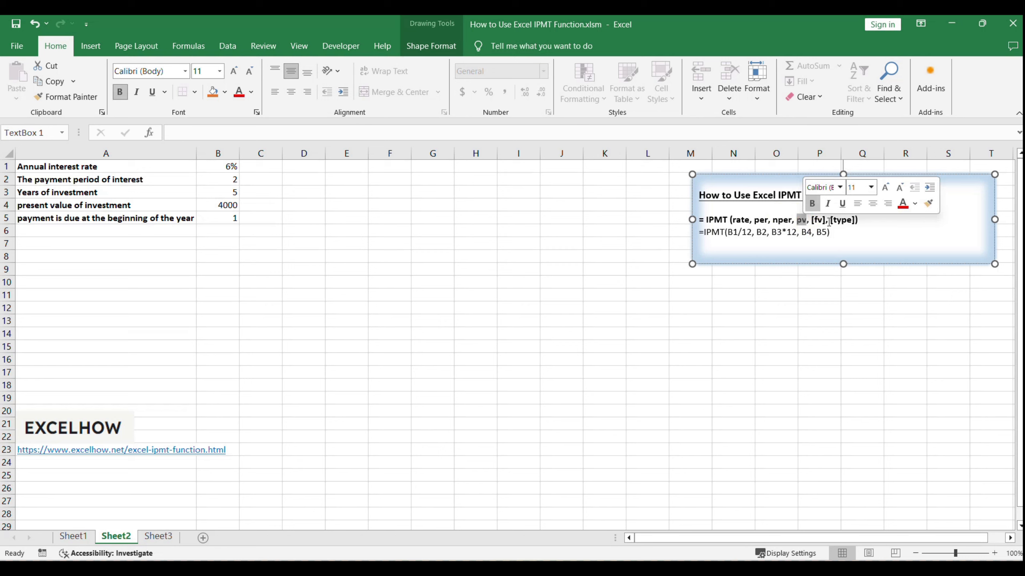
double_click(817, 220)
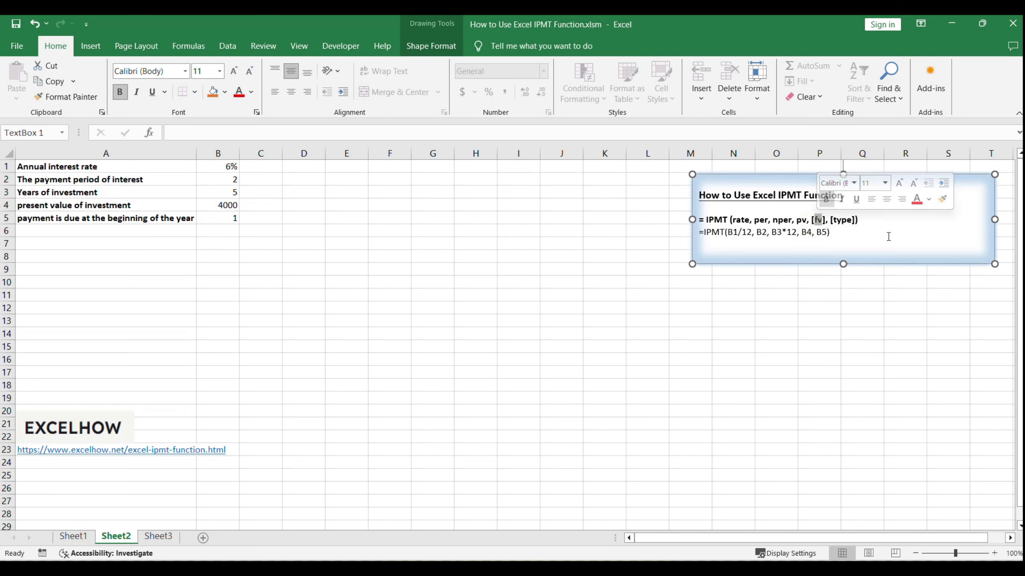
double_click(843, 221)
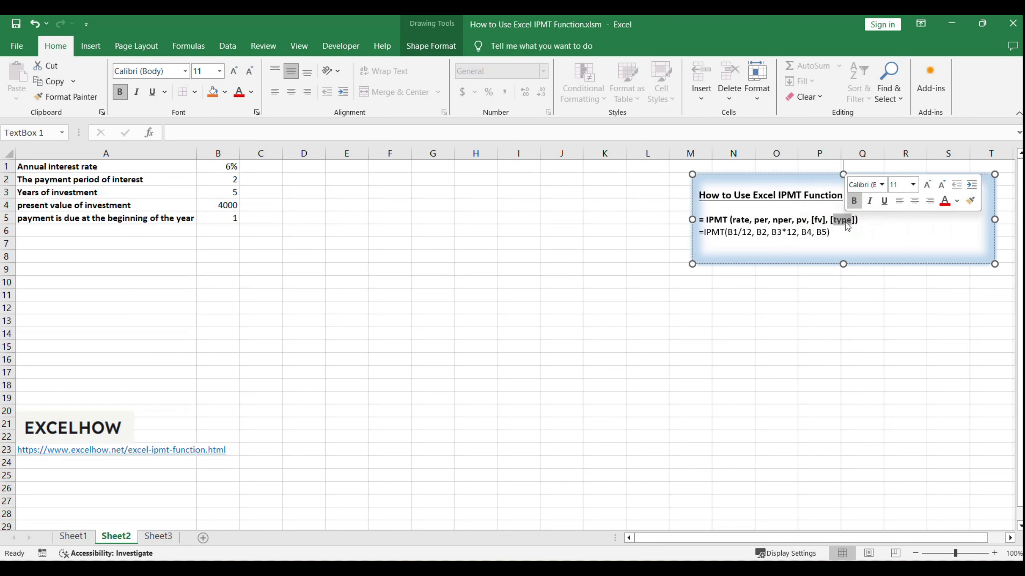
left_click(846, 223)
double_click(846, 221)
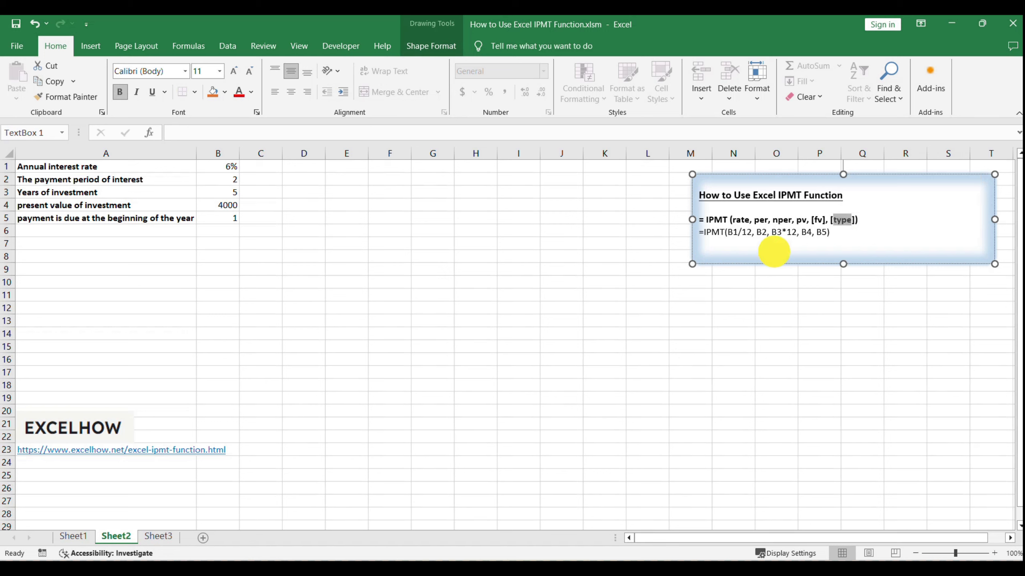
left_click(775, 249)
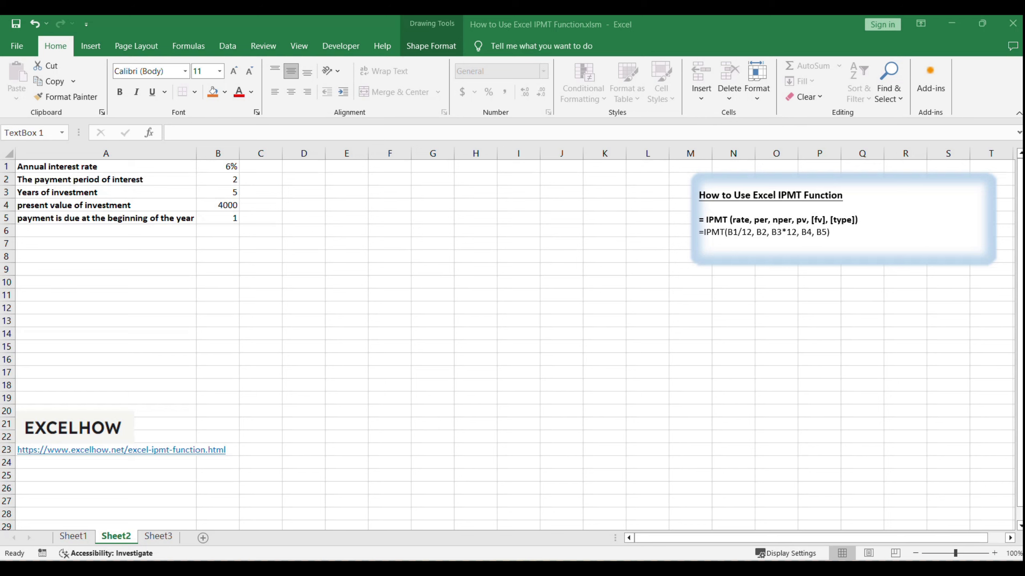
left_click(433, 230)
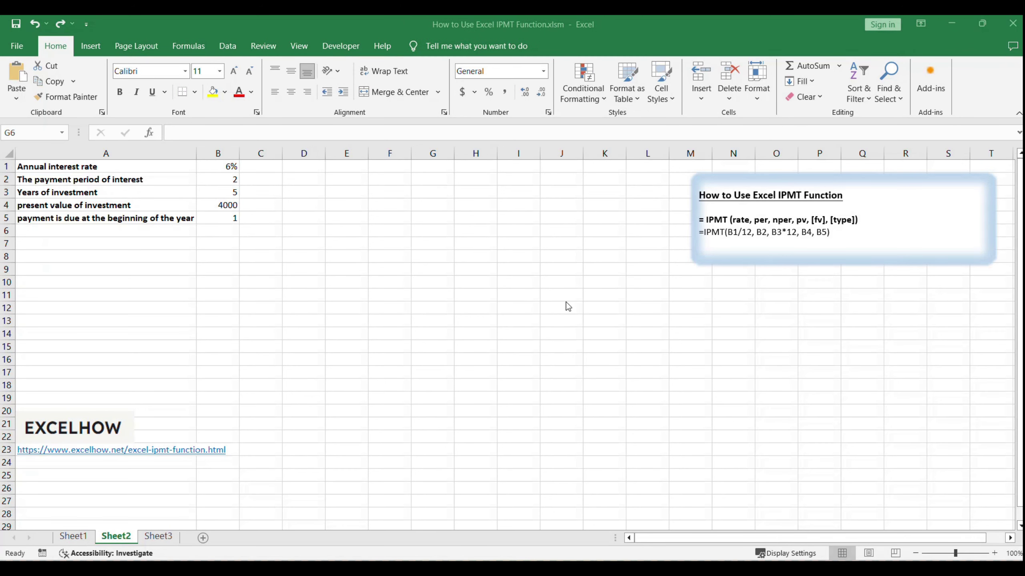
- Enter =IPMT(B1/12, B2, B3*12, B4, B5) in D1 so it returns ($19.71)
left_click(305, 167)
type("=IPMT(B1/12, B2, B3*12, B4, B5)")
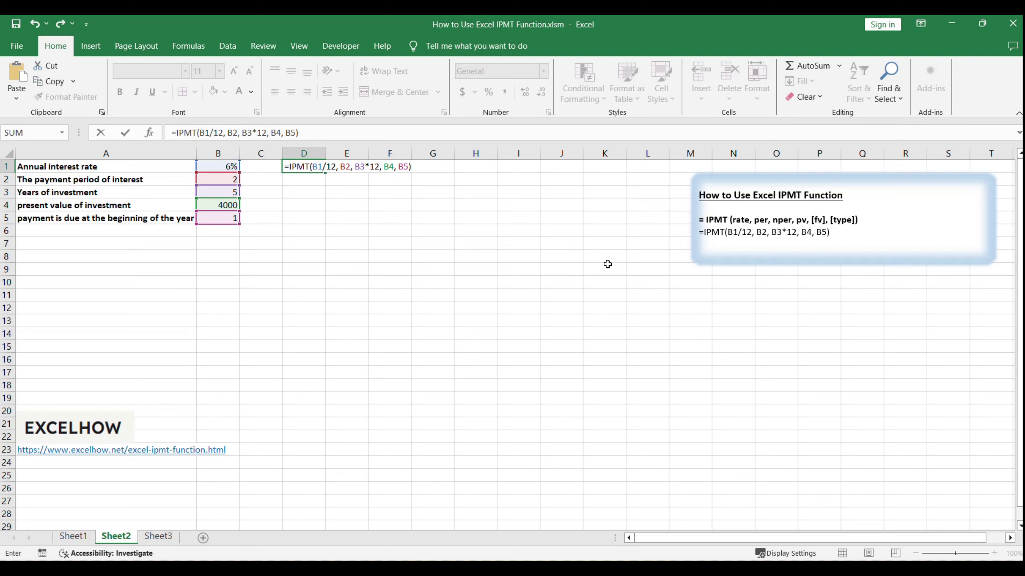
left_click(334, 133)
key("Return")
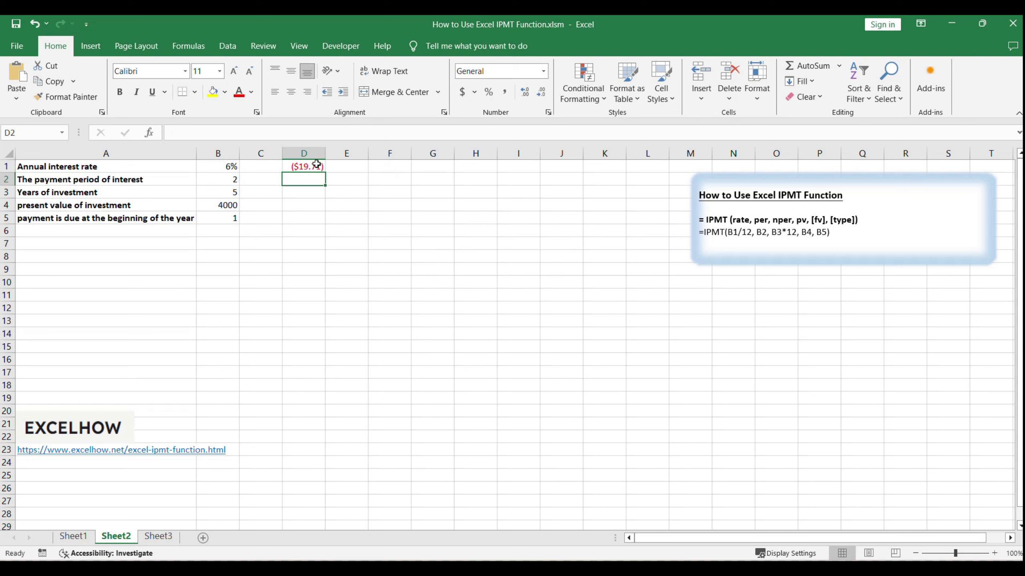
left_click(312, 165)
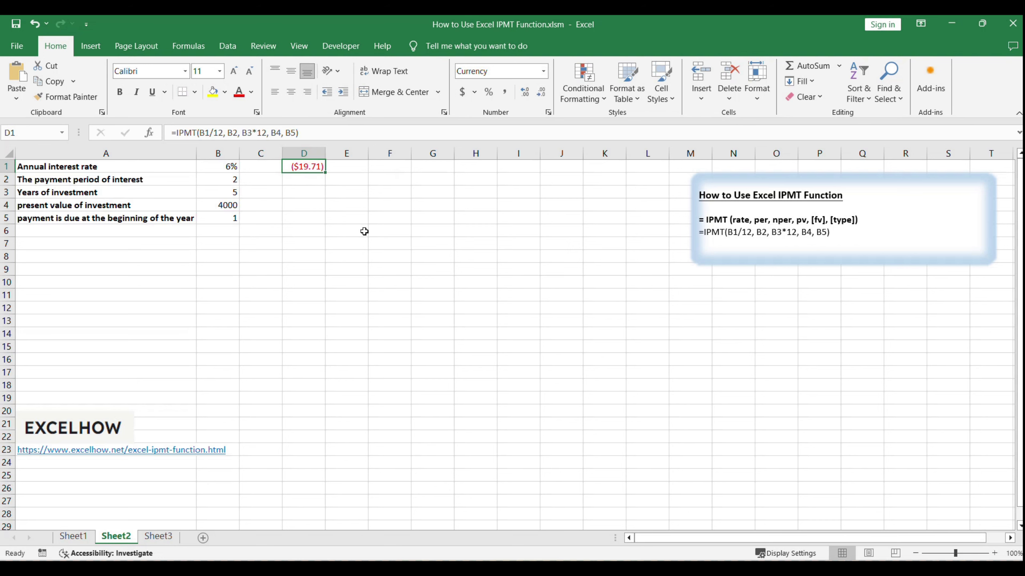